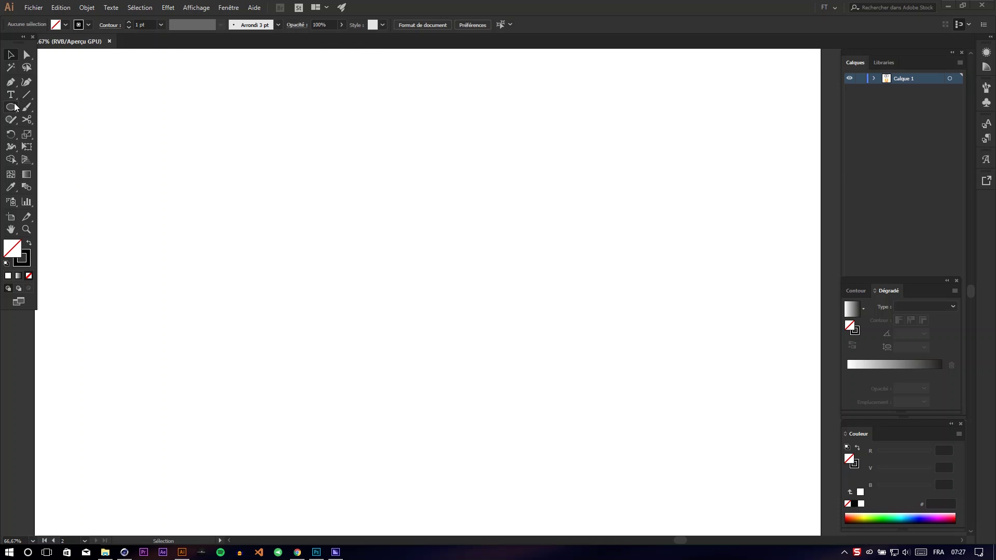
# - Draw a 600 × 600 px unfilled circle and move it toward the artboard centre
pyautogui.click(13, 107)
pyautogui.click(402, 288)
pyautogui.write('60')
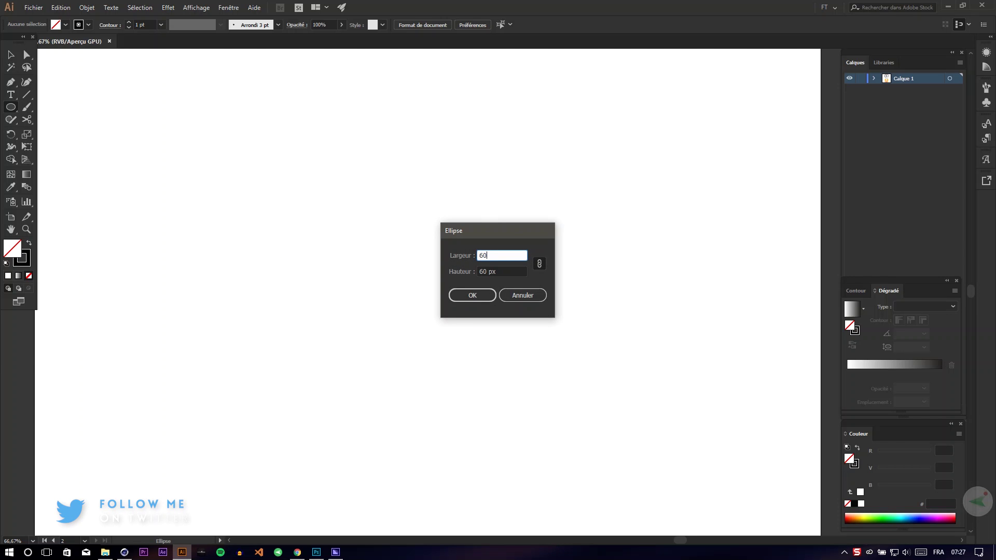
pyautogui.write('0')
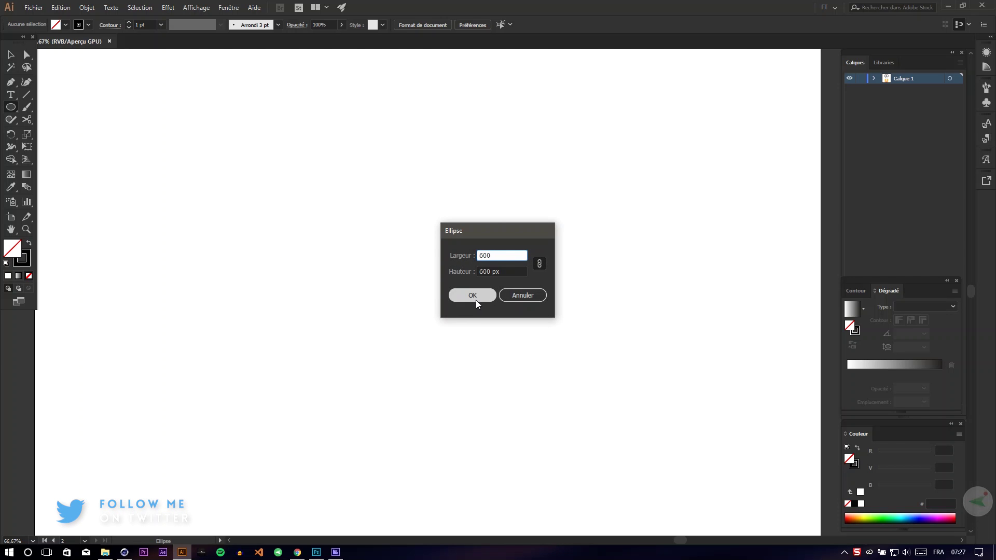
pyautogui.click(473, 296)
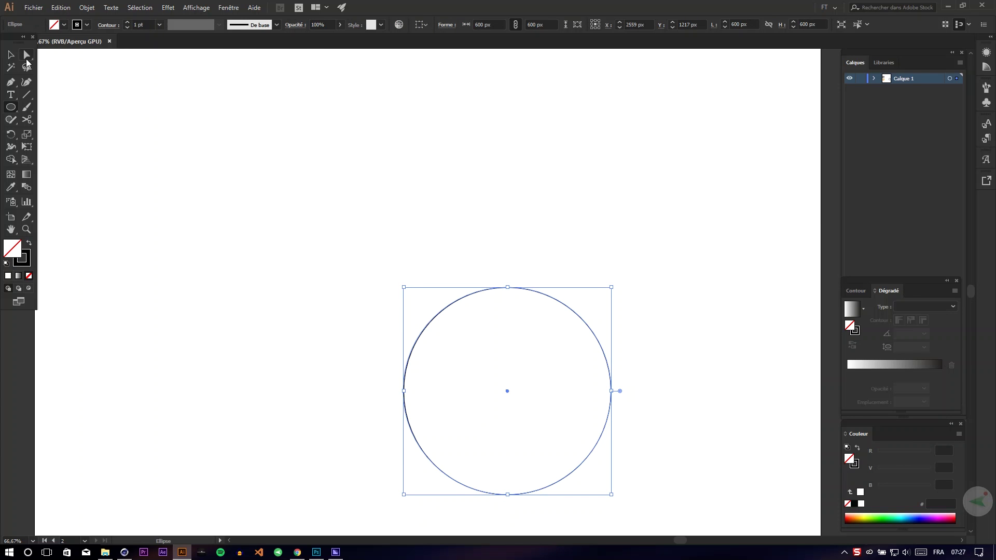
pyautogui.press('v')
pyautogui.moveTo(492, 297); pyautogui.dragTo(405, 219)
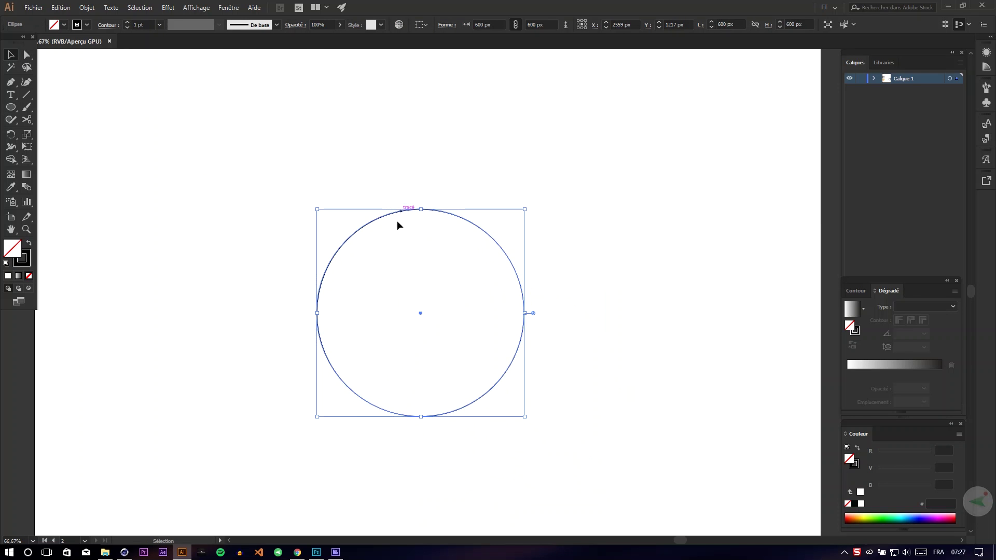
pyautogui.click(335, 245)
# - Draw a 150 px circle and centre it inside the 600 px circle
pyautogui.press('l')
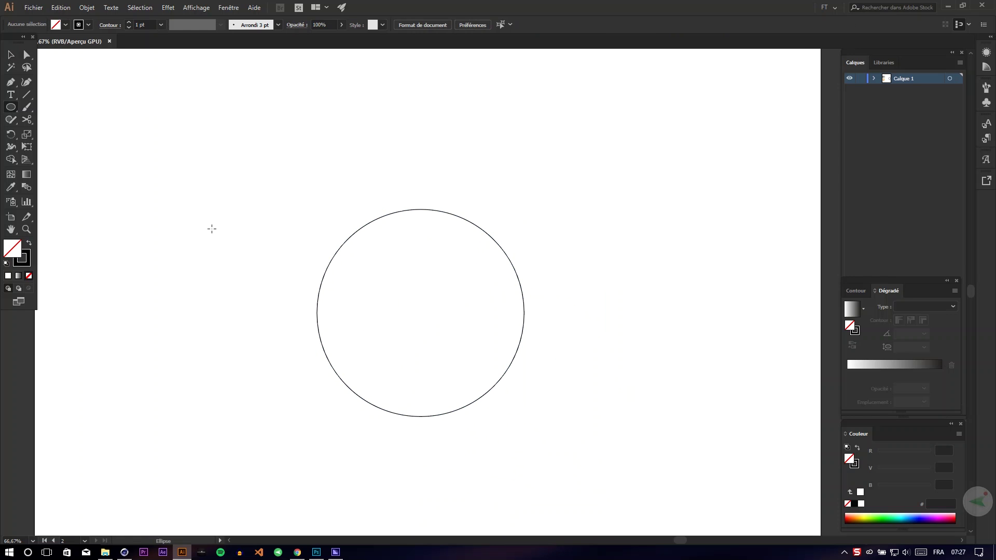
pyautogui.click(430, 306)
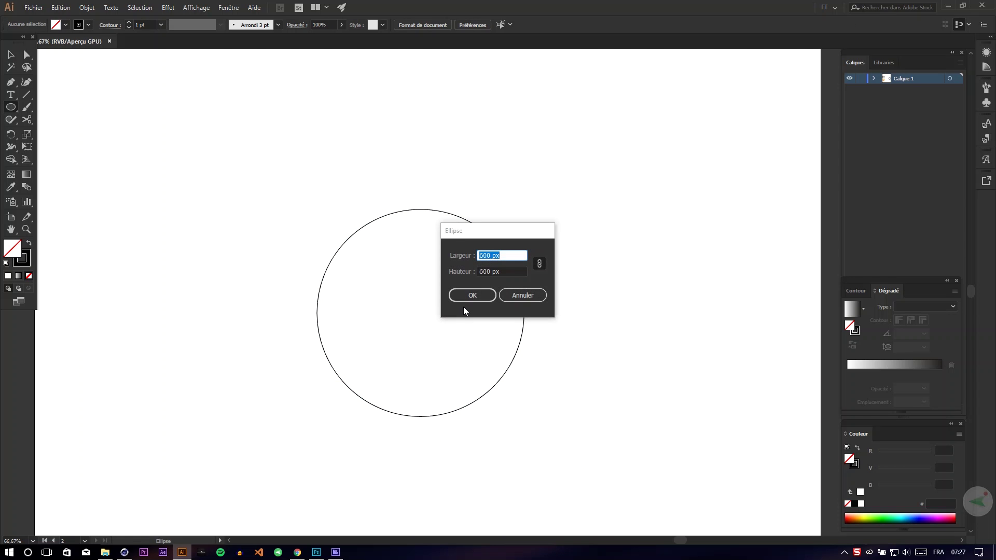
pyautogui.write('150')
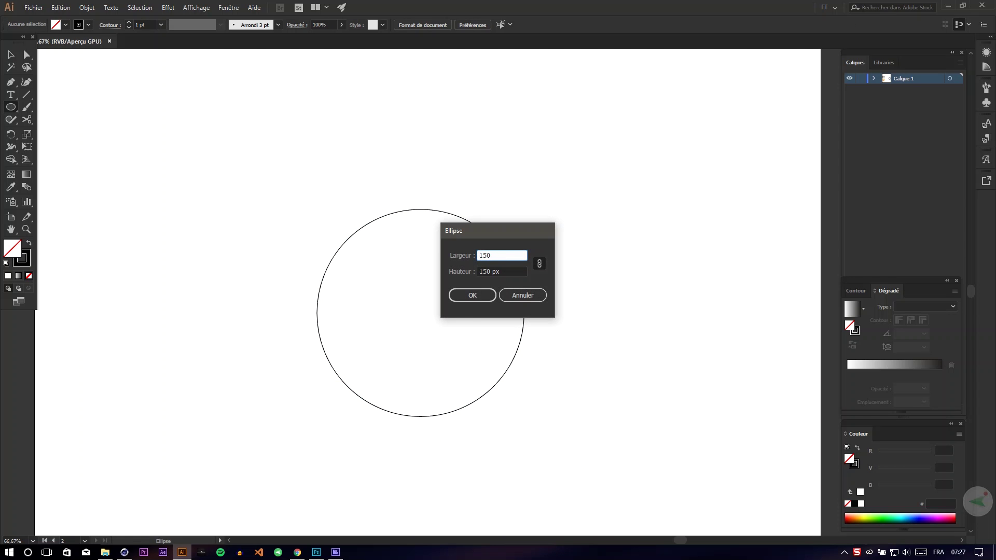
pyautogui.click(479, 299)
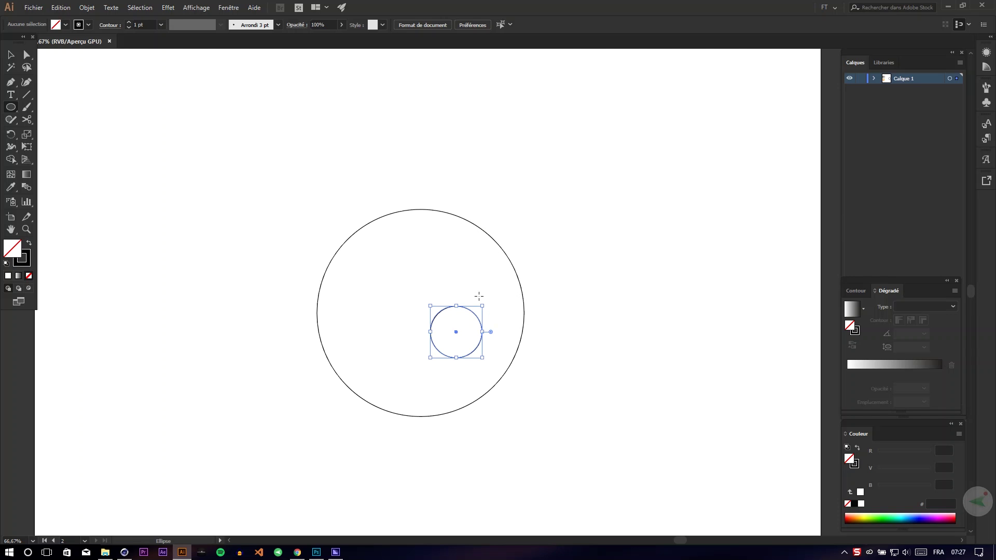
pyautogui.press('v')
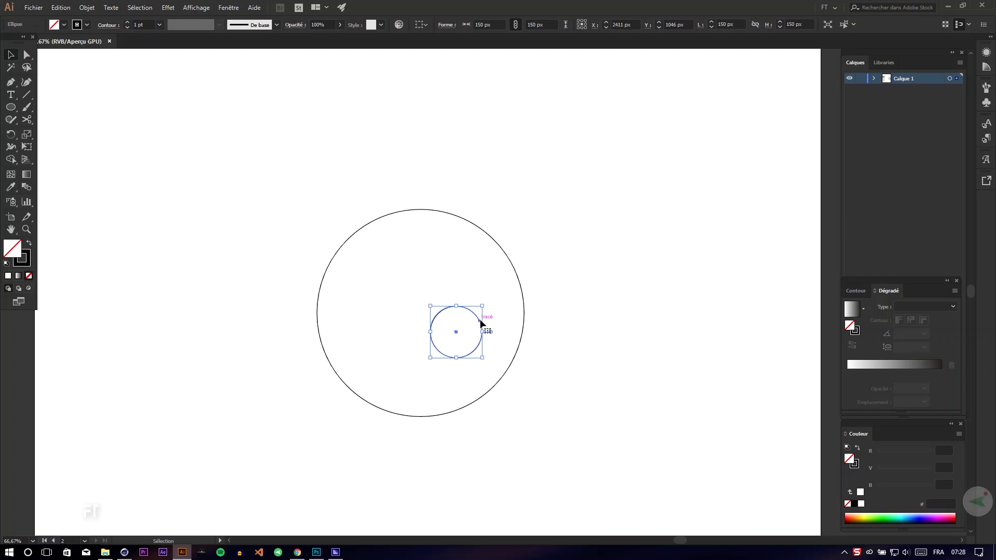
pyautogui.moveTo(480, 321)
pyautogui.mouseDown()
pyautogui.moveTo(447, 296)
pyautogui.moveTo(445, 304)
pyautogui.mouseUp()
# - Scale a smaller copy of the large circle to touch its left edge and the small circle
pyautogui.click(541, 311)
pyautogui.click(524, 295)
pyautogui.press('a')
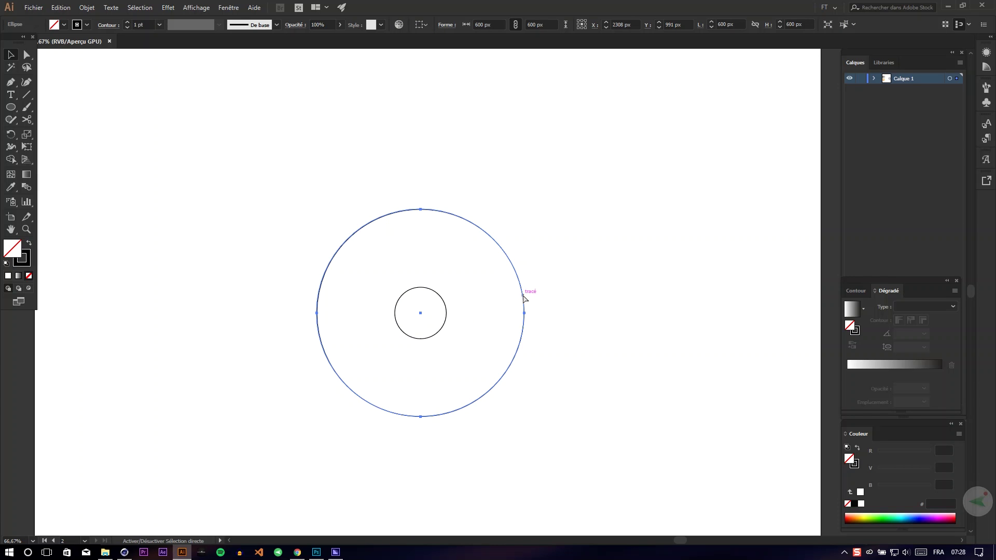
pyautogui.press('v')
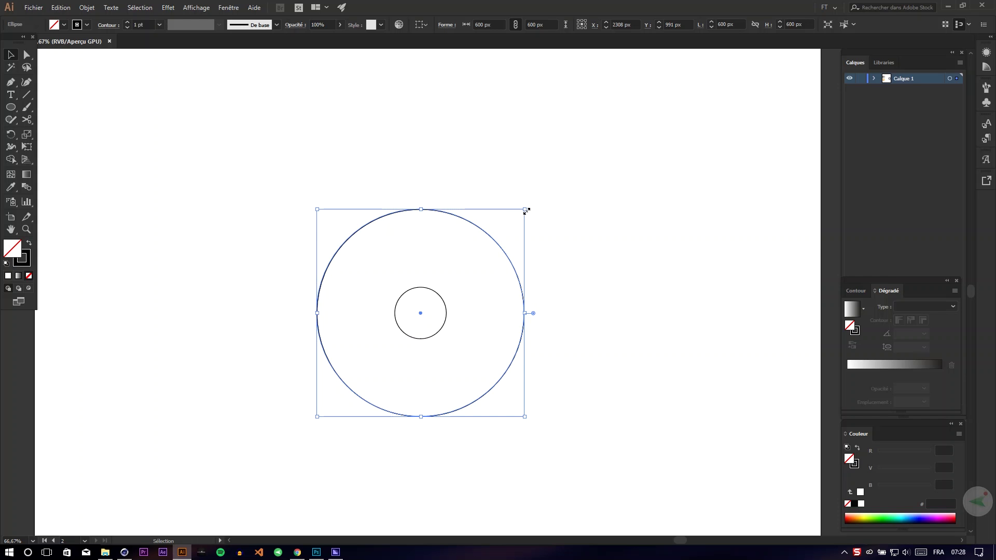
pyautogui.moveTo(526, 209); pyautogui.dragTo(489, 245)
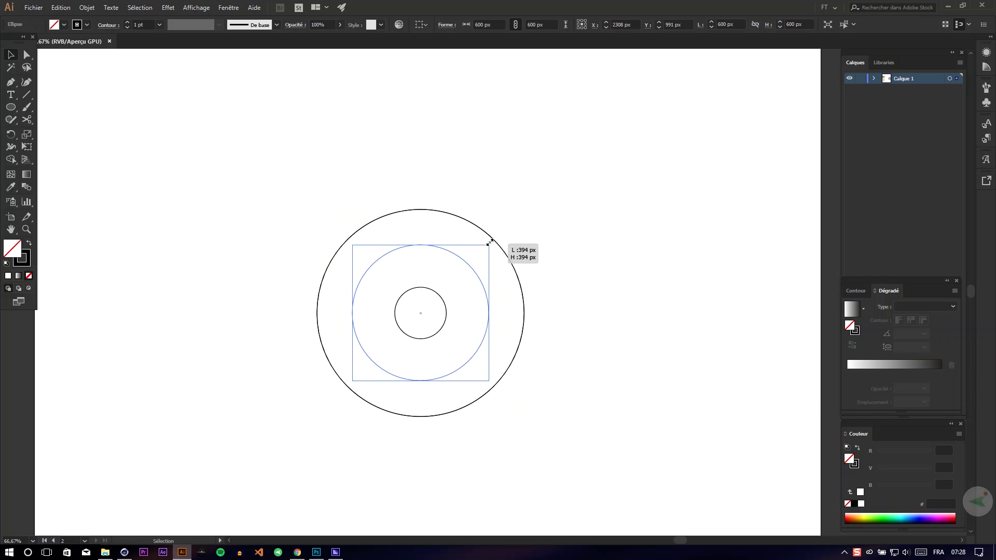
pyautogui.moveTo(489, 244)
pyautogui.mouseDown()
pyautogui.moveTo(412, 246)
pyautogui.moveTo(455, 245)
pyautogui.moveTo(424, 266)
pyautogui.mouseUp()
pyautogui.click(478, 381)
pyautogui.scroll(3, 620, 319)
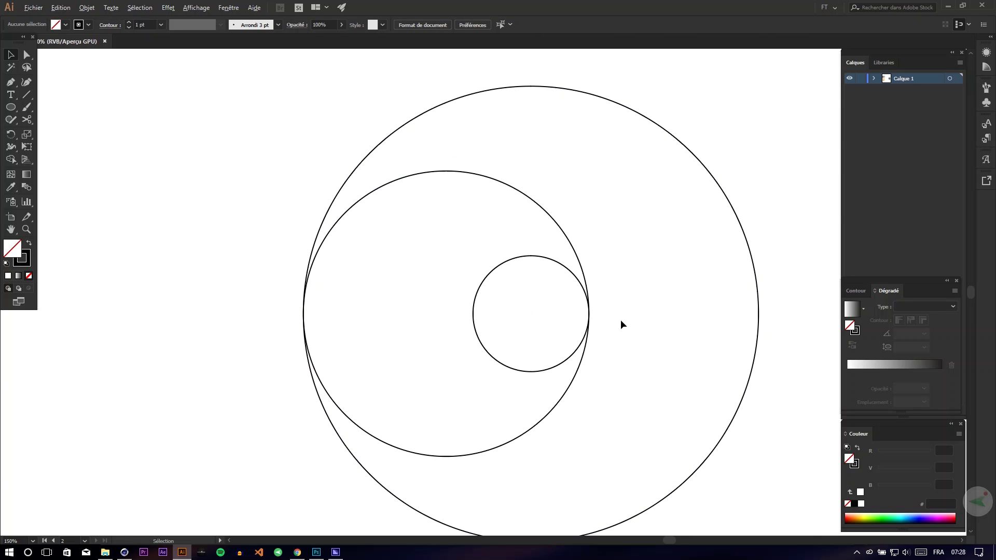
pyautogui.scroll(-2, 623, 316)
pyautogui.scroll(-2, 520, 274)
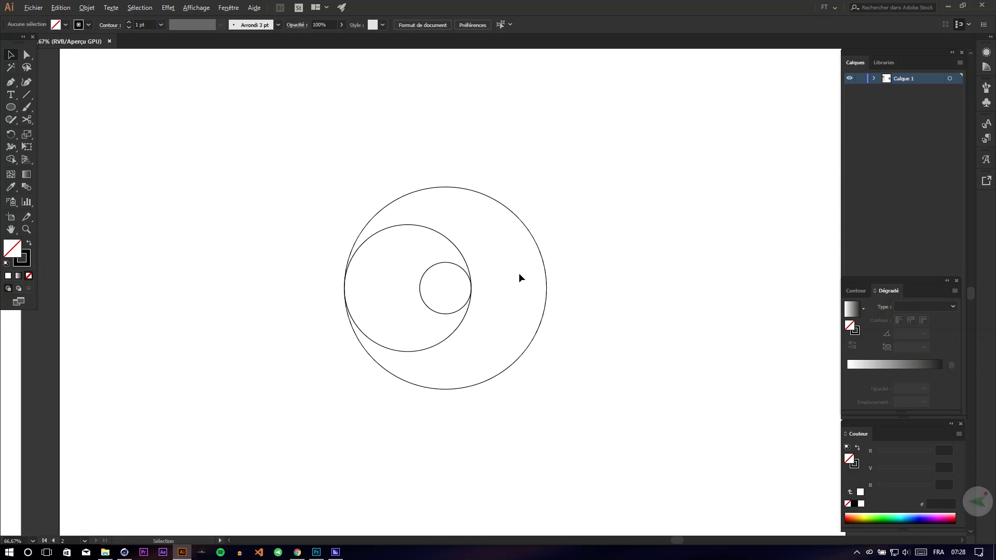
pyautogui.moveTo(521, 278); pyautogui.dragTo(491, 291)
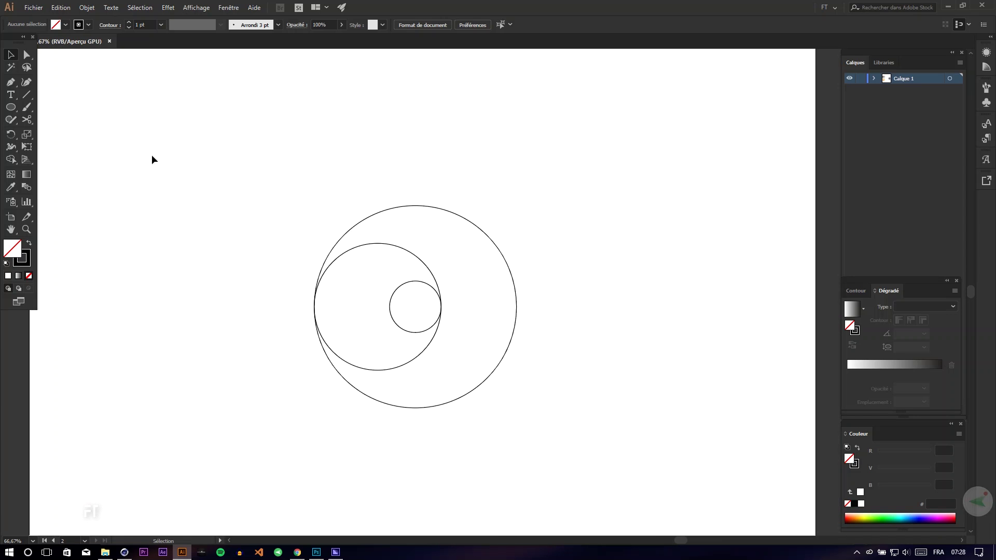
# - Draw a tall rectangle from the small circle's right edge to above the large circle
pyautogui.click(12, 107)
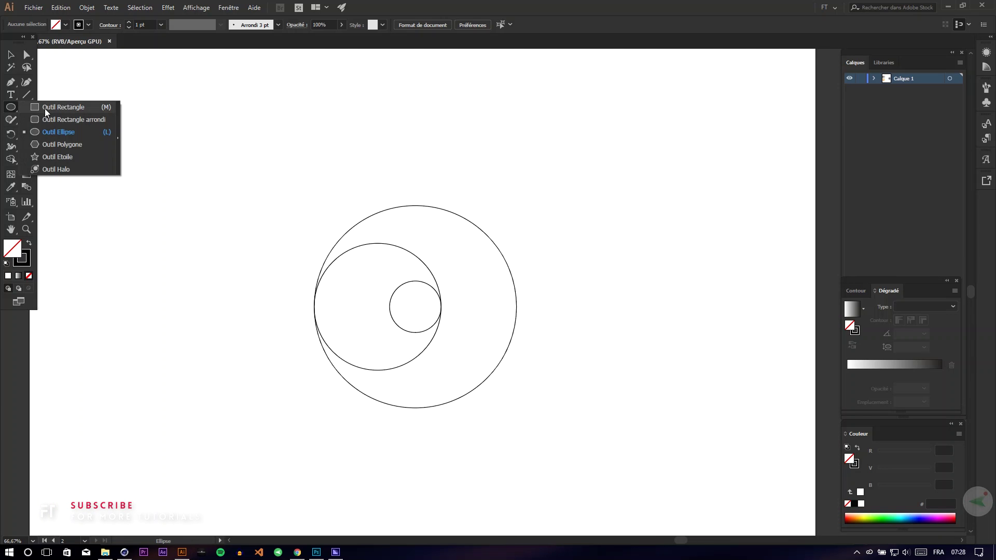
pyautogui.click(62, 107)
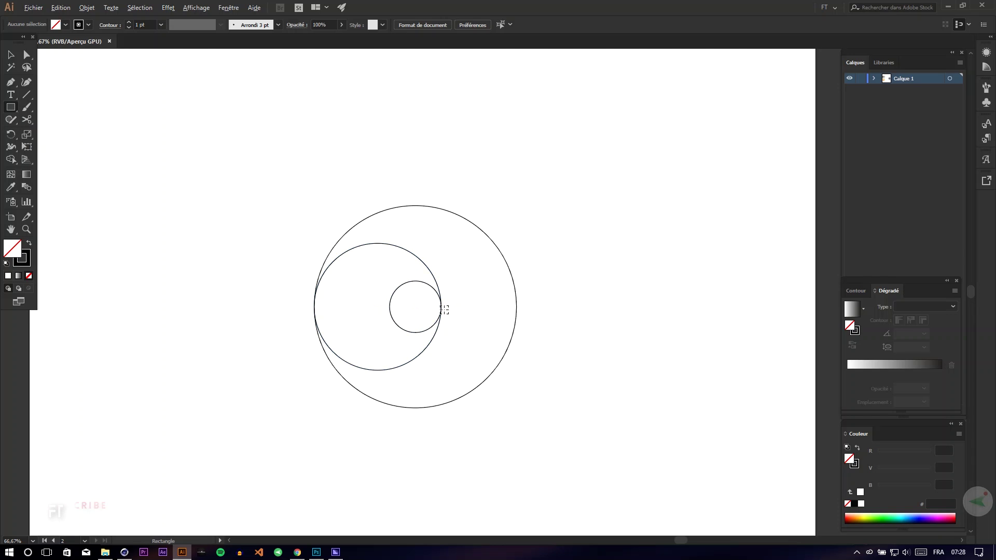
pyautogui.keyDown('alt'); pyautogui.scroll(1, 441, 306); pyautogui.keyUp('alt')
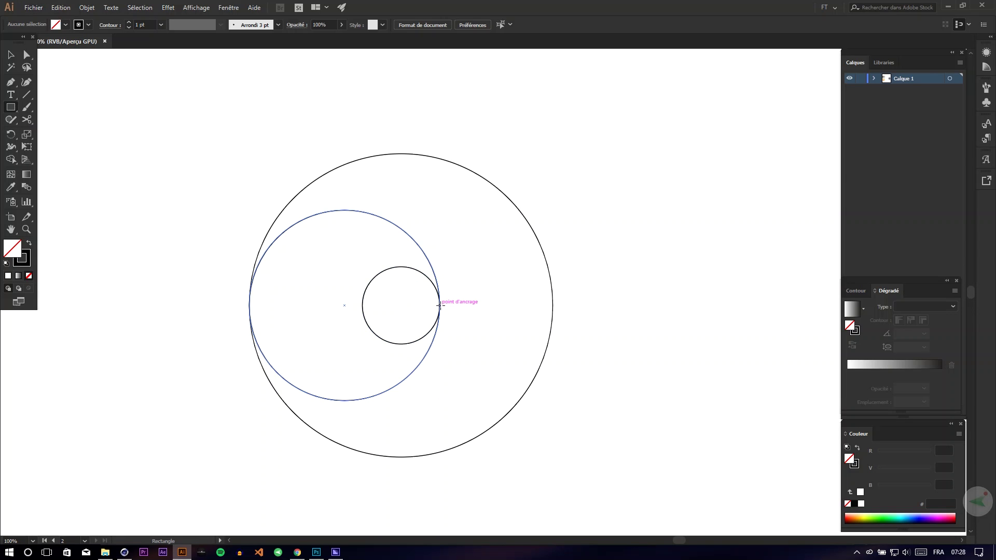
pyautogui.moveTo(439, 306); pyautogui.dragTo(555, 115)
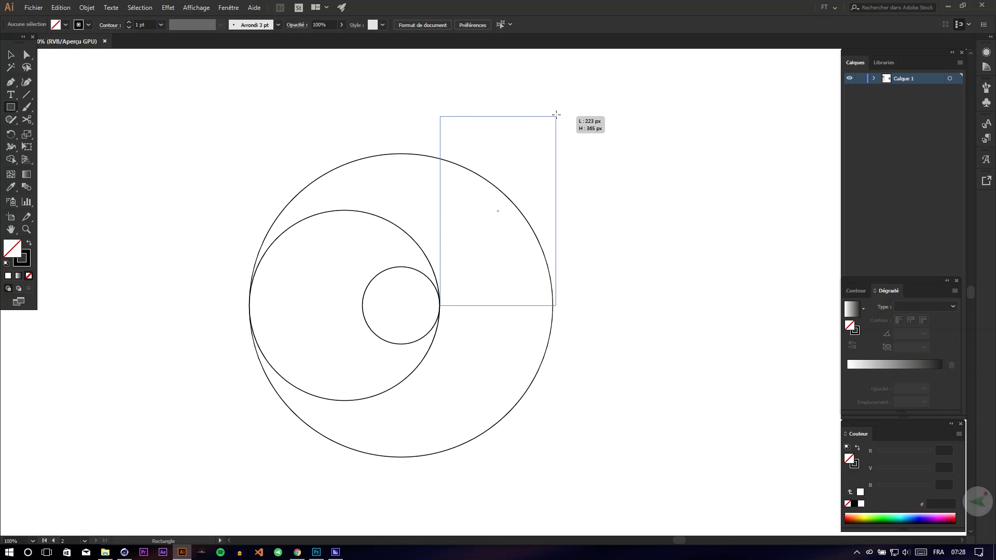
pyautogui.moveTo(555, 115); pyautogui.dragTo(552, 111)
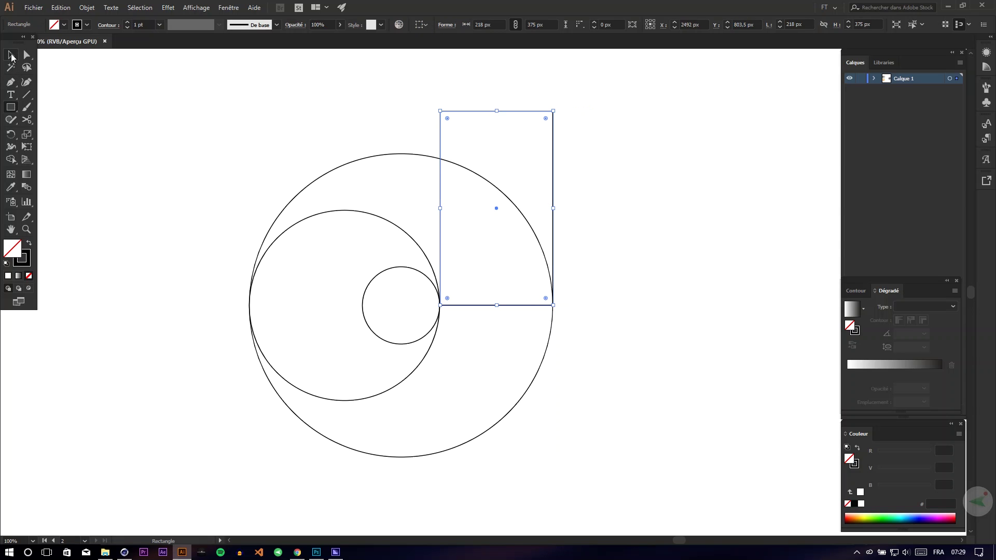
# - Place a copy of the rectangle to the left of the small circle
pyautogui.click(11, 55)
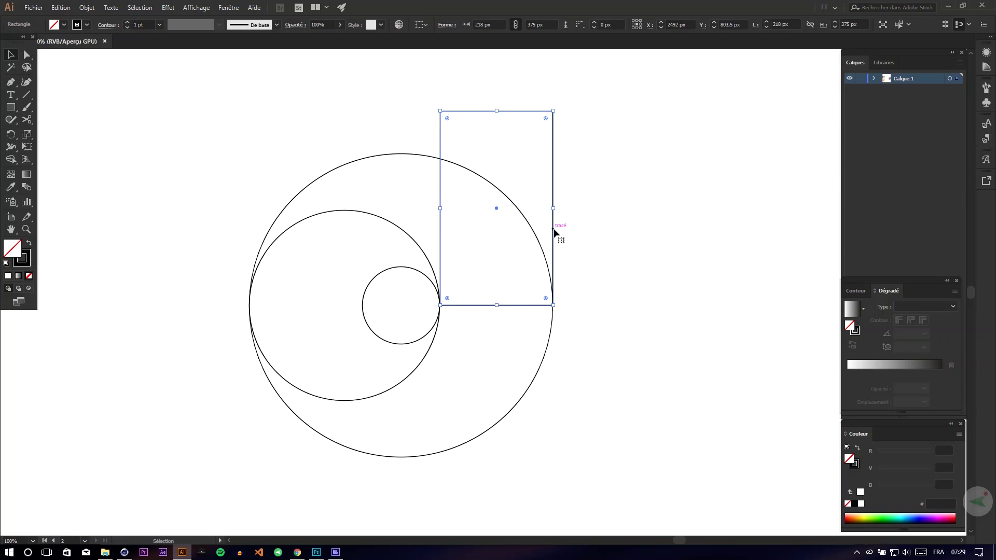
pyautogui.moveTo(553, 231); pyautogui.dragTo(363, 223)
pyautogui.click(623, 236)
pyautogui.scroll(-1, 630, 236)
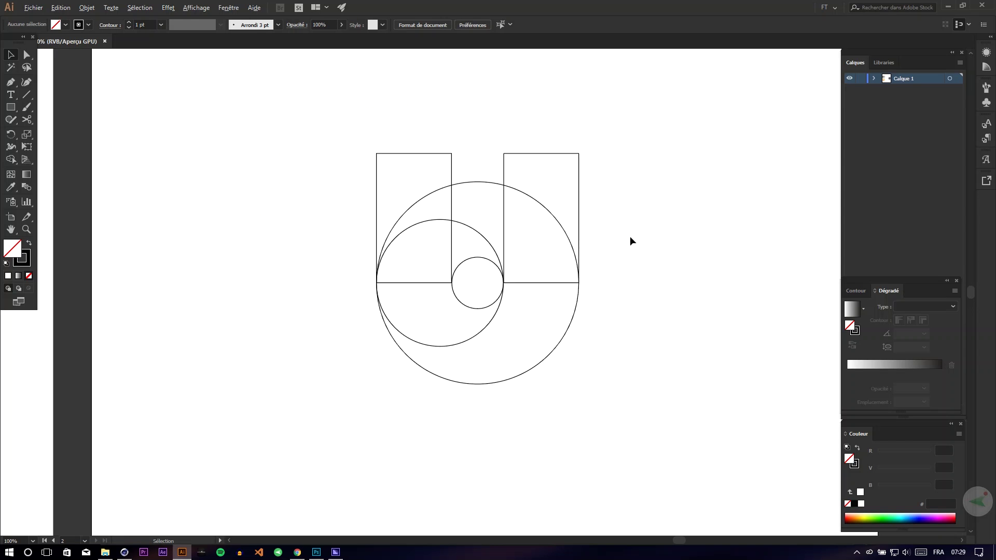
pyautogui.hscroll(1, 507, 160)
# - Round the tops of both tall rectangles into semicircular arches
pyautogui.press('a')
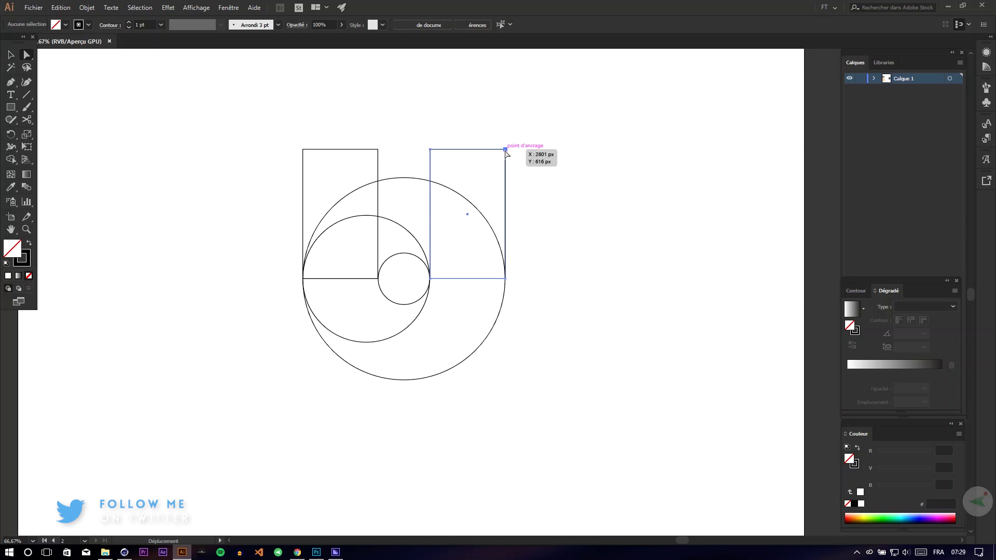
pyautogui.click(505, 150)
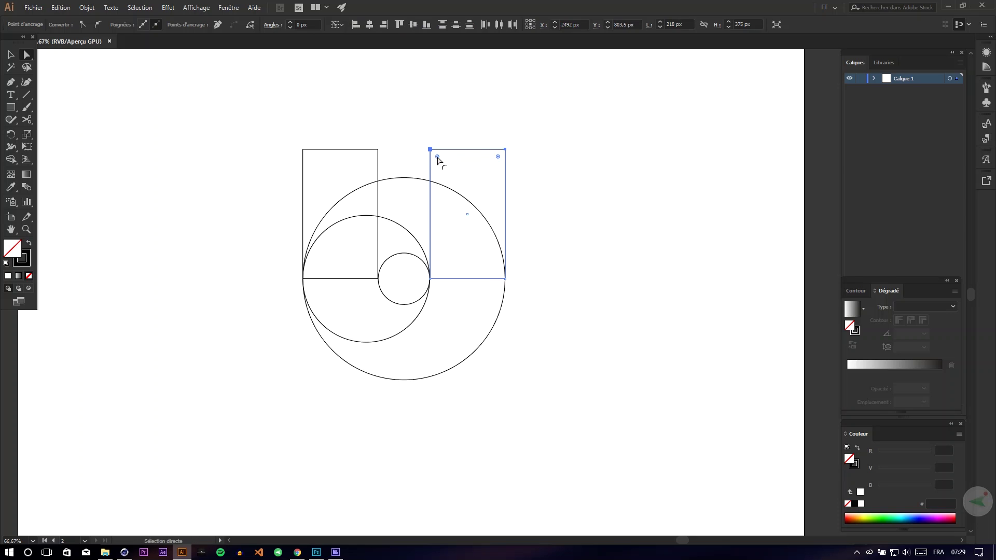
pyautogui.moveTo(439, 158); pyautogui.dragTo(458, 238)
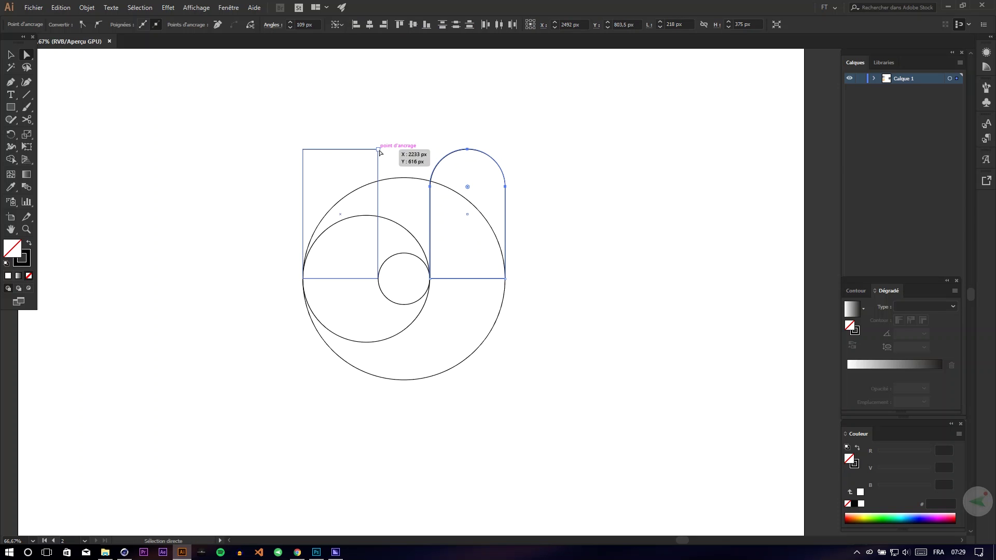
pyautogui.click(378, 150)
pyautogui.moveTo(310, 162); pyautogui.dragTo(371, 256)
# - Select all the construction shapes and place a full copy of them to the right
pyautogui.click(14, 56)
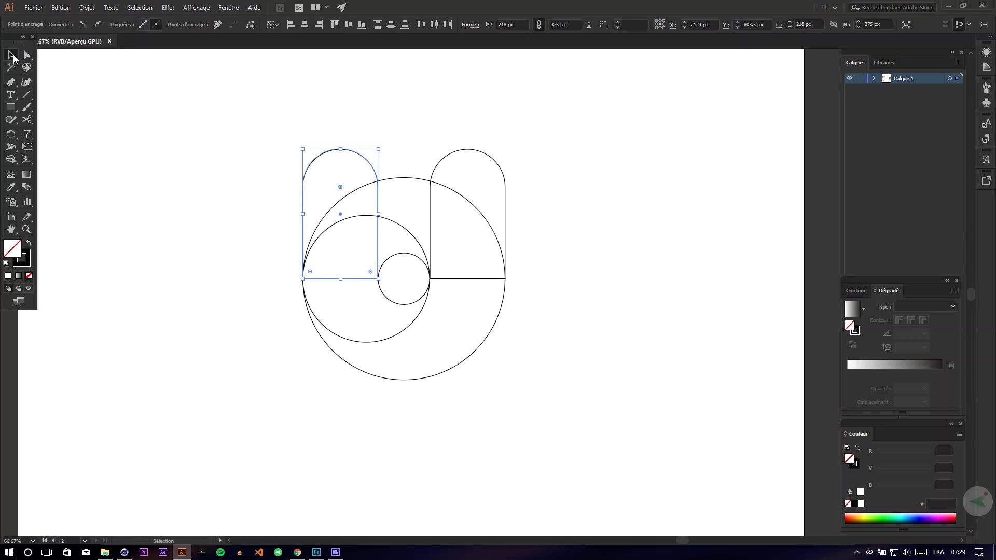
pyautogui.moveTo(571, 132); pyautogui.dragTo(340, 374)
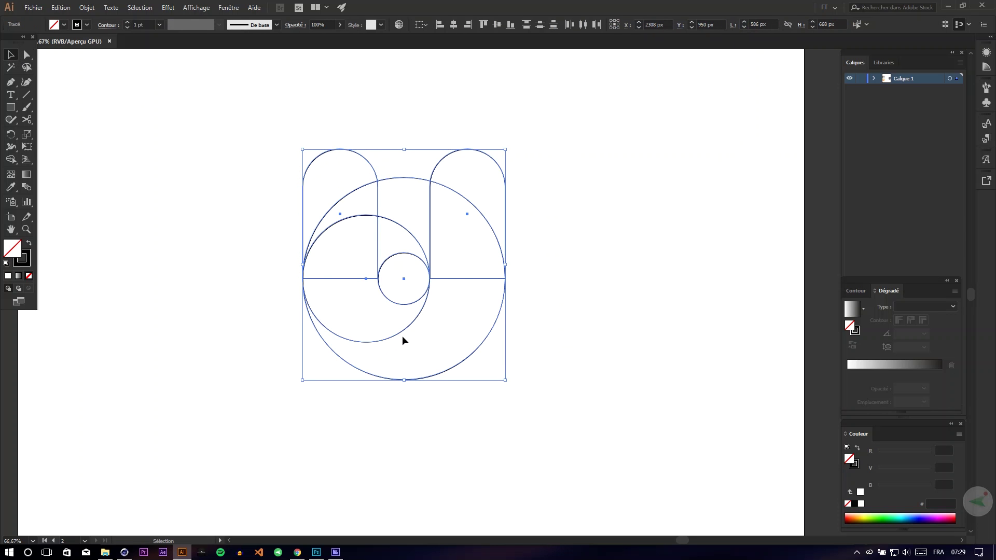
pyautogui.moveTo(397, 333)
pyautogui.mouseDown()
pyautogui.moveTo(204, 334)
pyautogui.moveTo(520, 328)
pyautogui.mouseUp()
pyautogui.click(478, 336)
pyautogui.hotkey('shift', 'm')
# - On the right-hand copy, merge the left column, right column and lower ring with Shape Builder
pyautogui.click(19, 56)
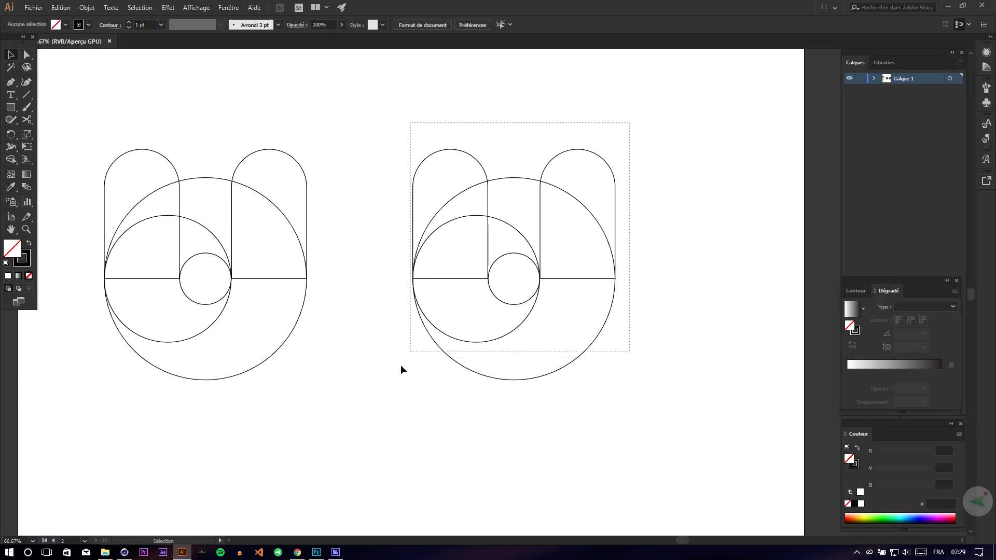
pyautogui.moveTo(589, 163); pyautogui.dragTo(382, 418)
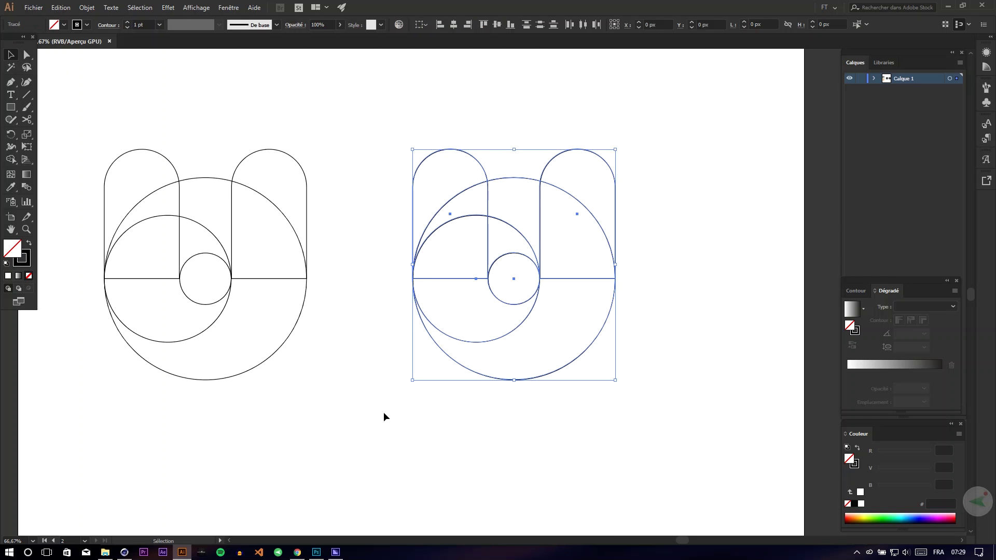
pyautogui.click(15, 161)
pyautogui.moveTo(459, 195); pyautogui.dragTo(460, 301)
pyautogui.moveTo(584, 187); pyautogui.dragTo(568, 318)
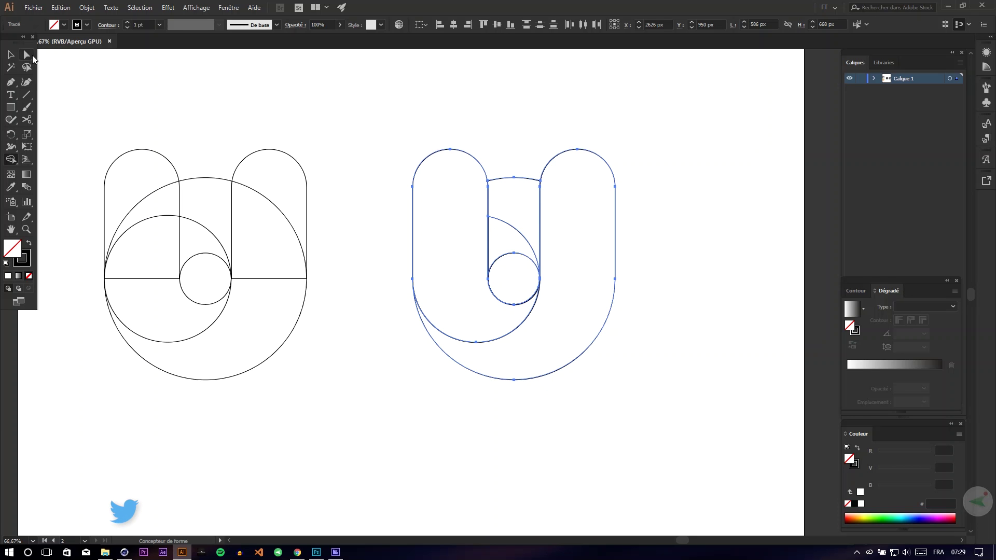
# - Delete the leftover inner rectangle, the arc between the stems, and the small circle's top arc
pyautogui.click(12, 55)
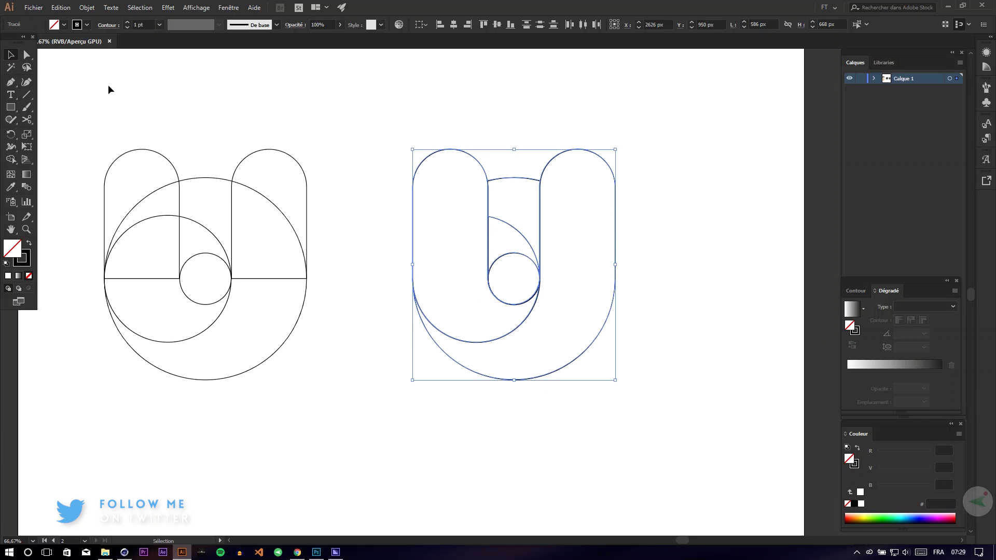
pyautogui.click(535, 120)
pyautogui.click(520, 177)
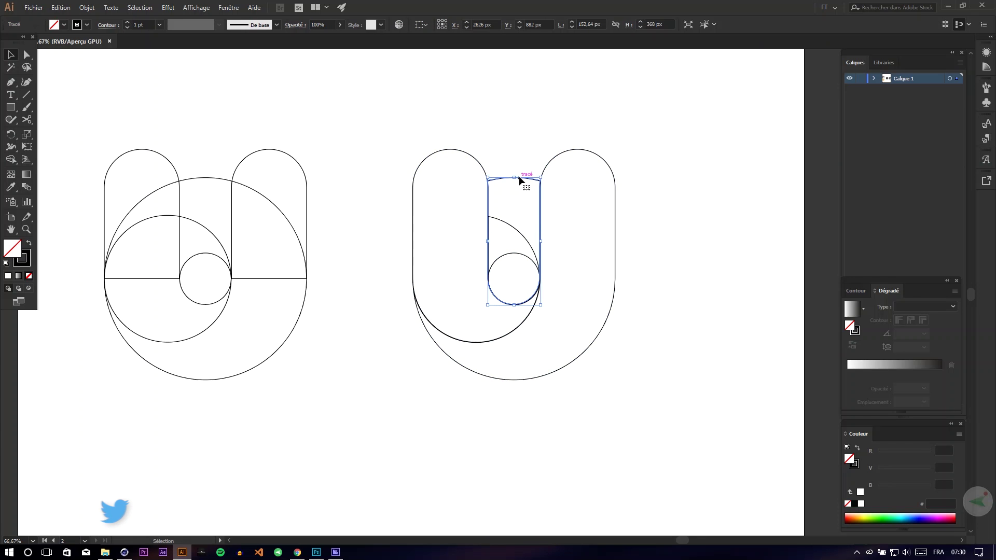
pyautogui.press('Delete')
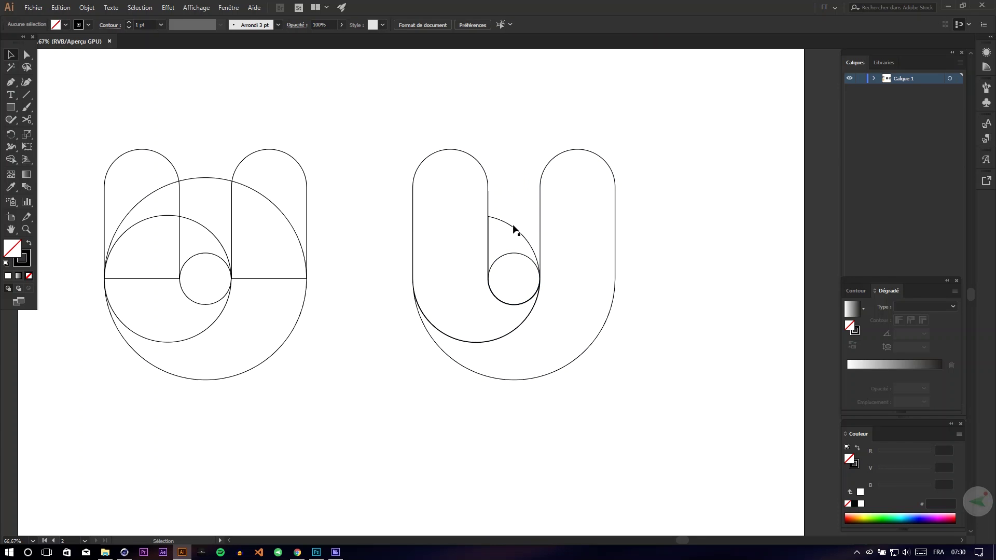
pyautogui.click(514, 231)
pyautogui.press('Delete')
pyautogui.click(520, 256)
pyautogui.press('Delete')
# - Swap the right-hand U to a solid black fill with no outline
pyautogui.moveTo(662, 138); pyautogui.dragTo(405, 439)
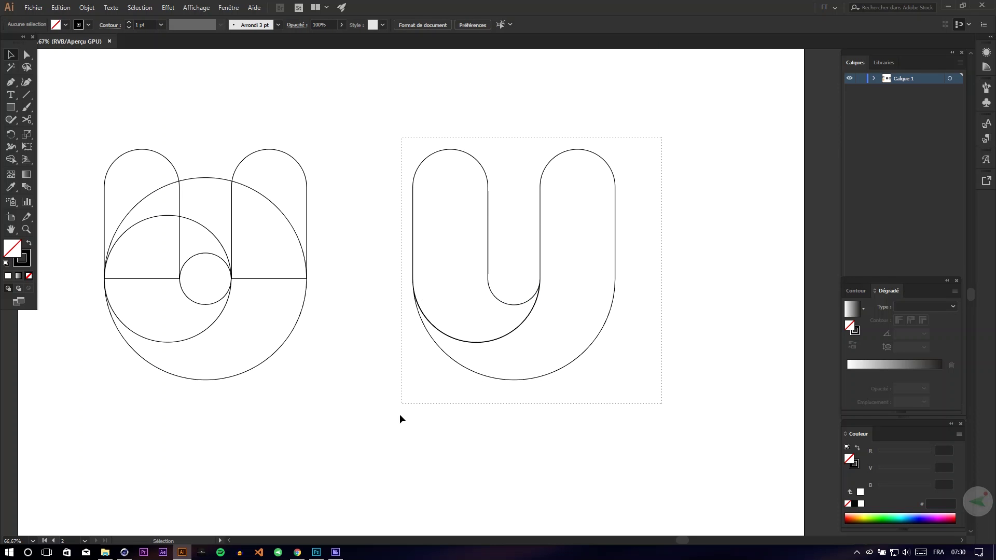
pyautogui.click(29, 245)
pyautogui.click(524, 404)
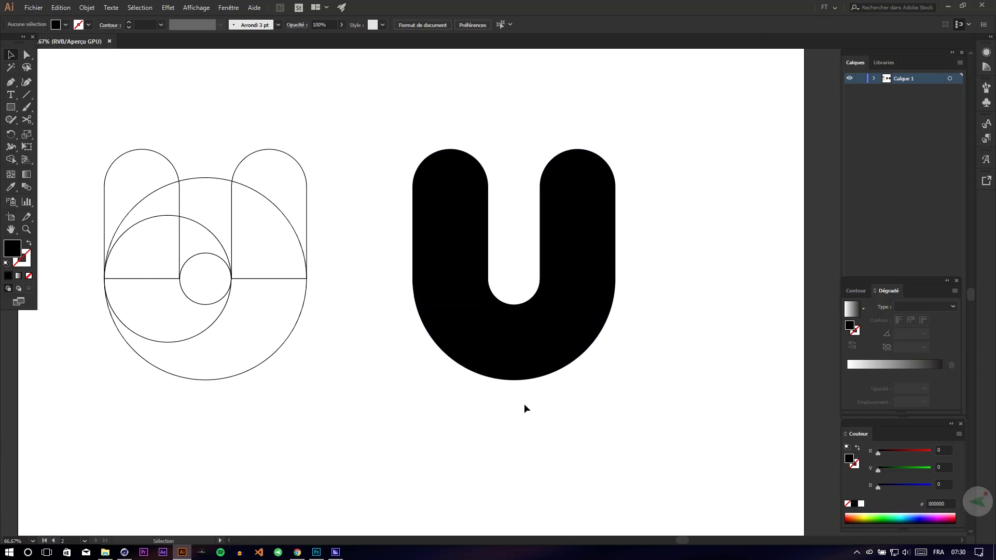
pyautogui.click(28, 55)
# - Give the U's left stem a linear gradient with a light orange left stop
pyautogui.click(465, 227)
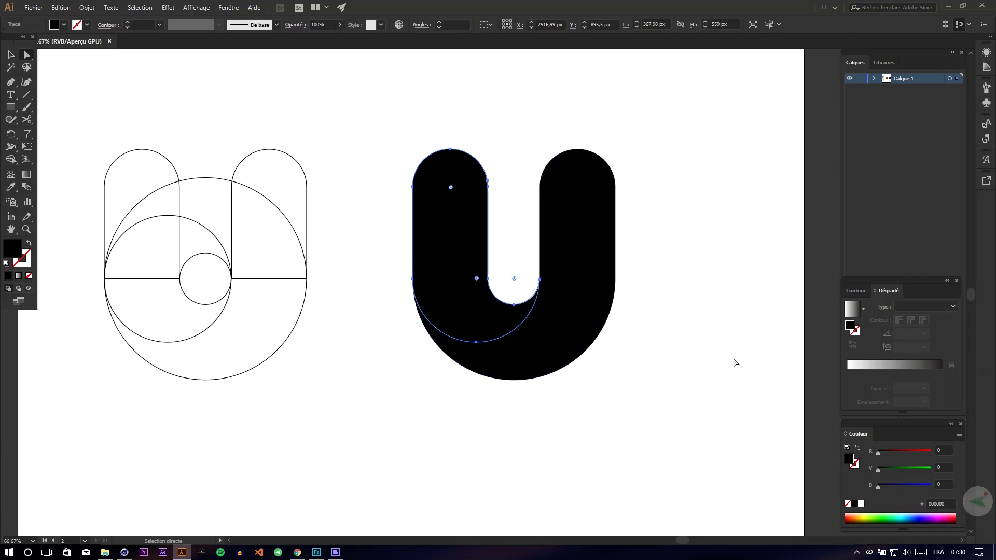
pyautogui.click(853, 310)
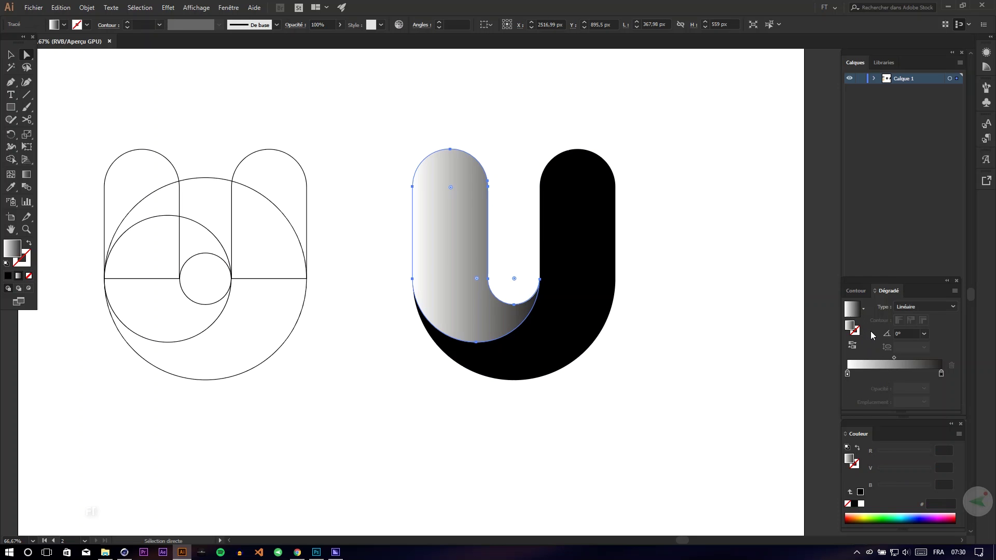
pyautogui.doubleClick(848, 373)
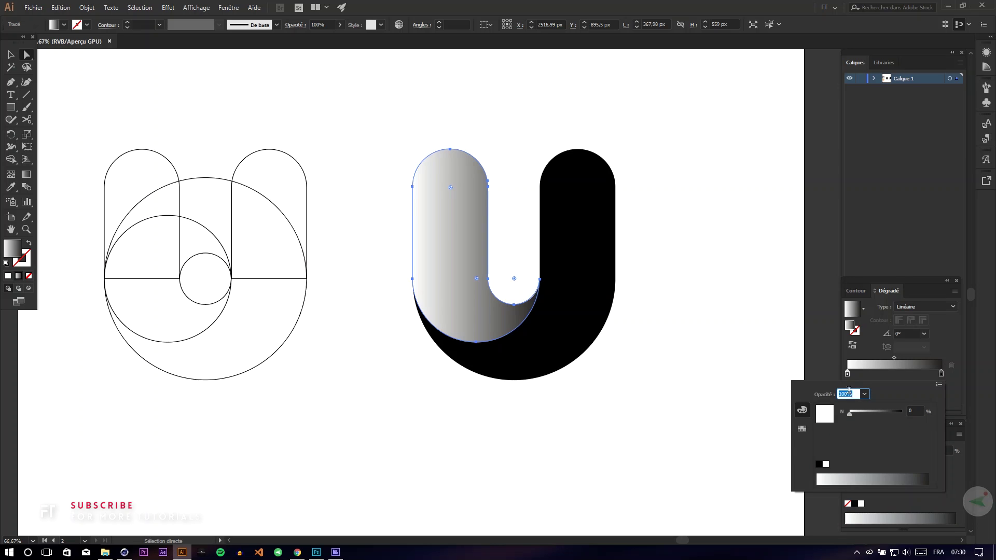
pyautogui.click(802, 428)
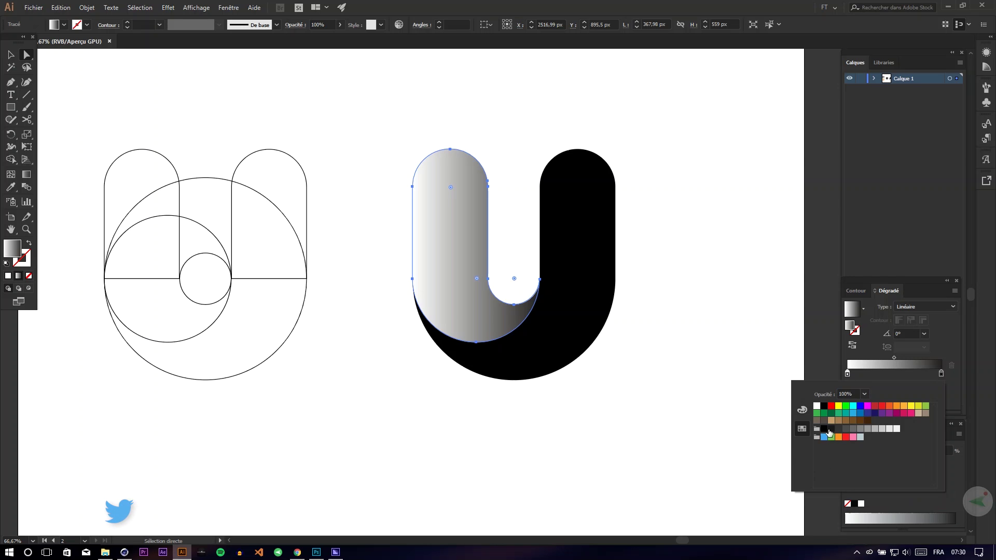
pyautogui.click(889, 410)
pyautogui.click(904, 406)
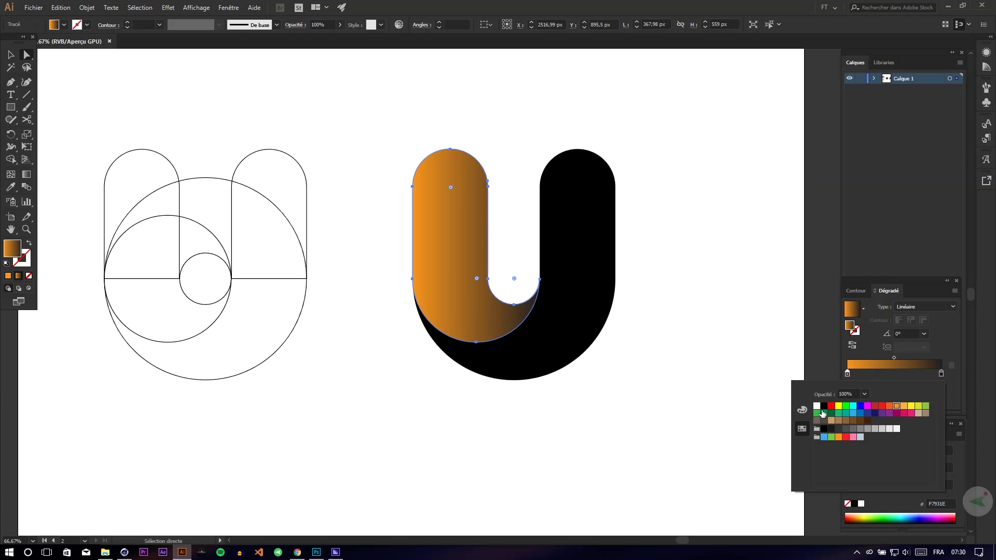
pyautogui.click(950, 377)
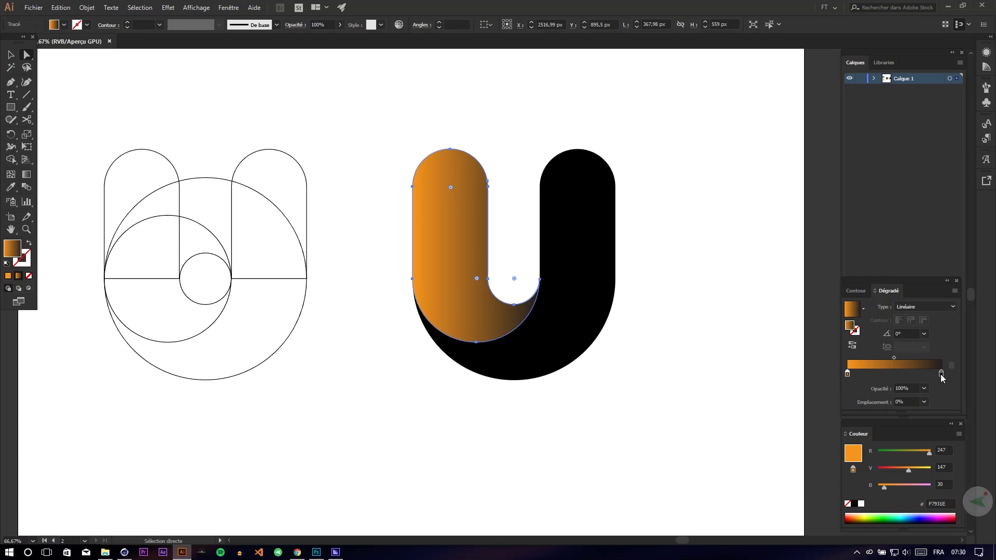
# - Set the gradient's right stop to pink
pyautogui.doubleClick(941, 374)
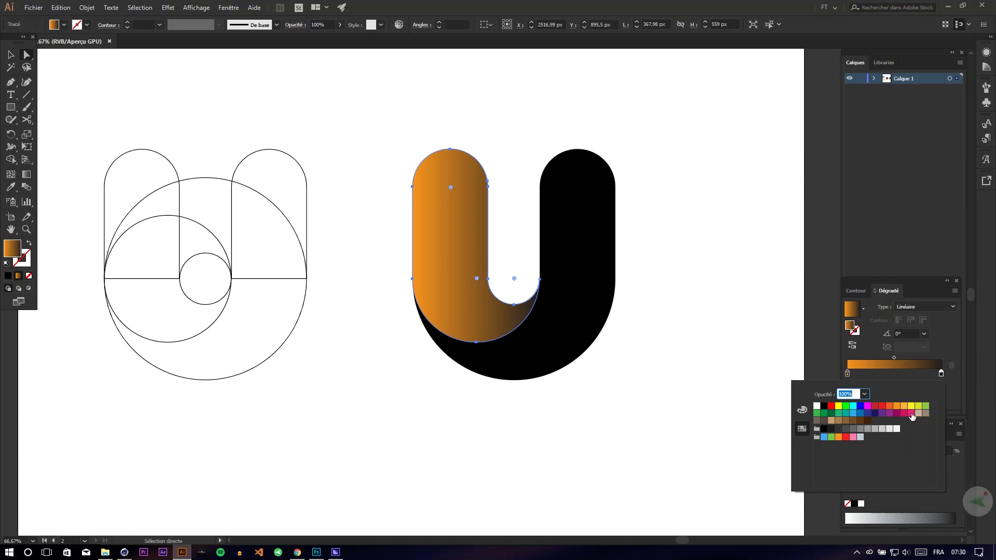
pyautogui.click(912, 413)
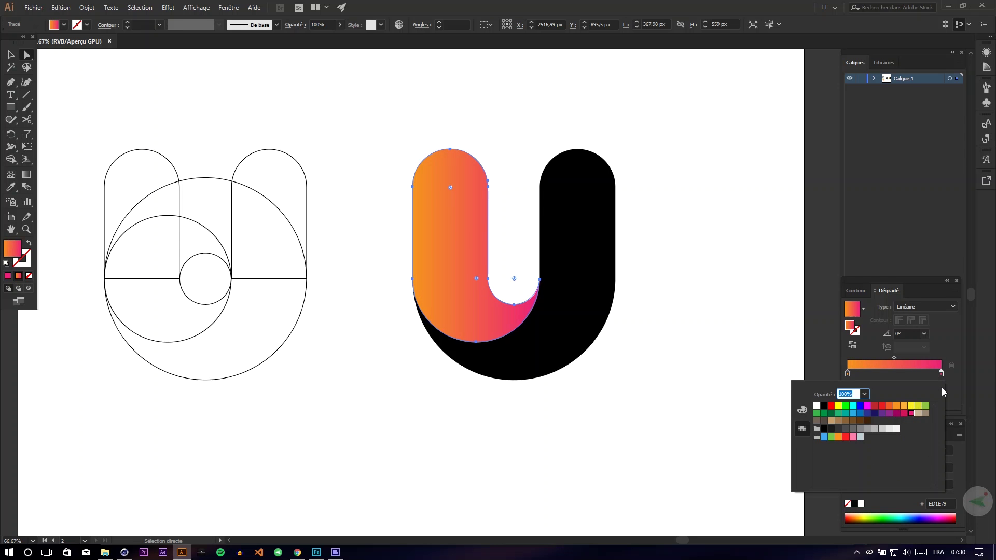
pyautogui.click(864, 311)
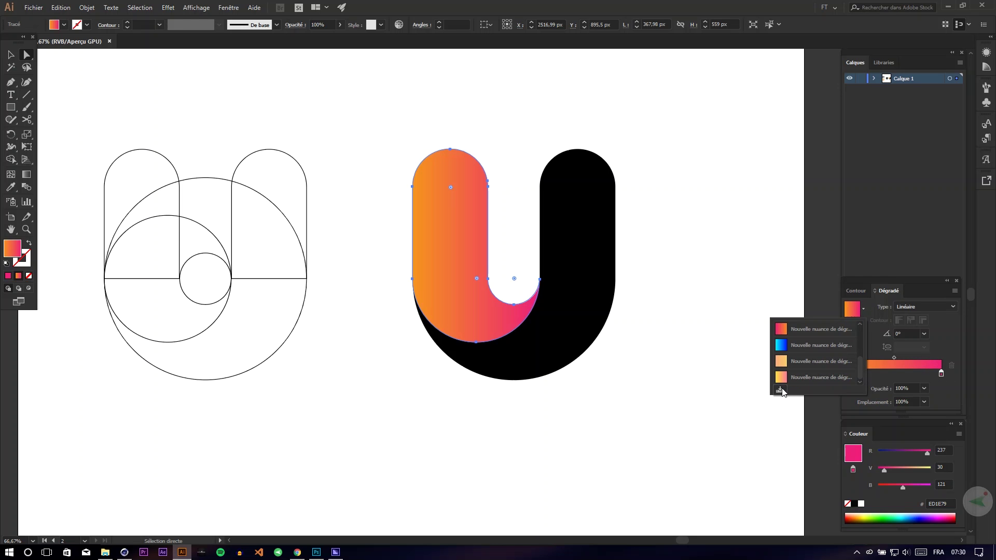
pyautogui.click(782, 391)
# - Fill the black right part with the orange-pink gradient at a 180° angle
pyautogui.click(578, 249)
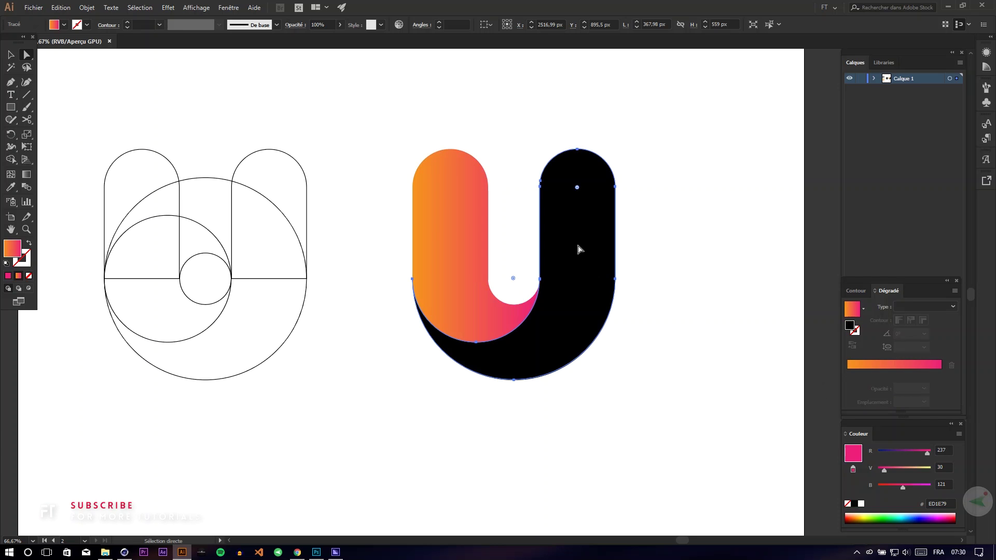
pyautogui.click(854, 311)
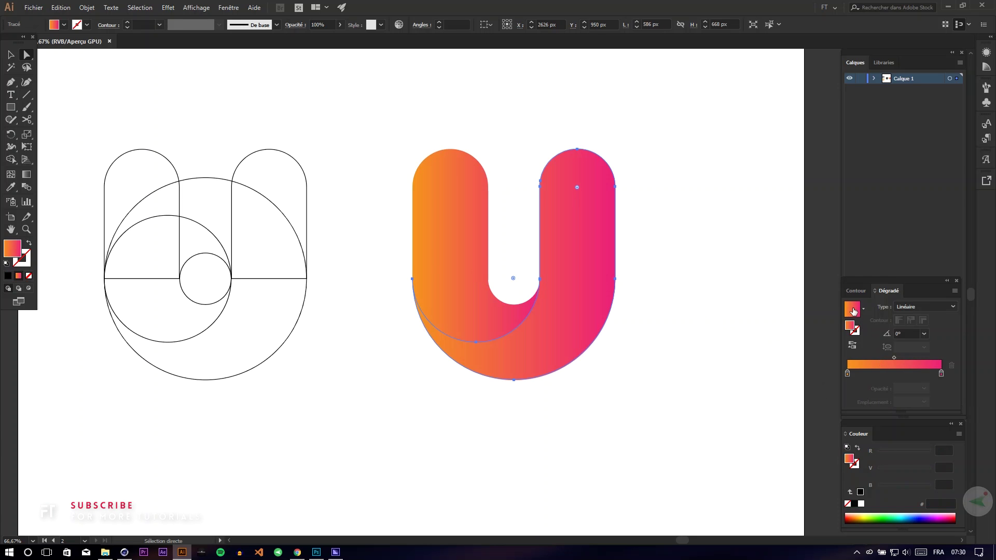
pyautogui.click(923, 333)
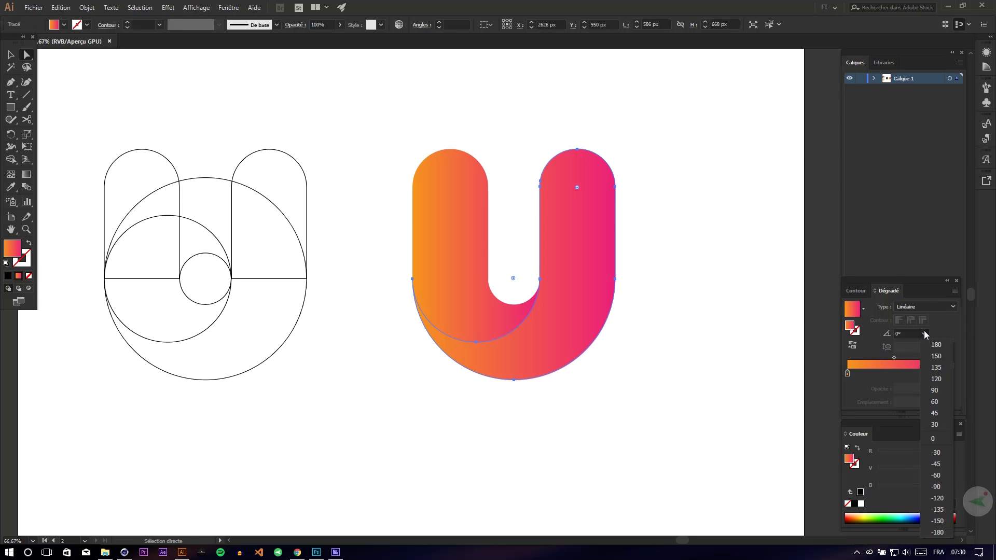
pyautogui.click(937, 345)
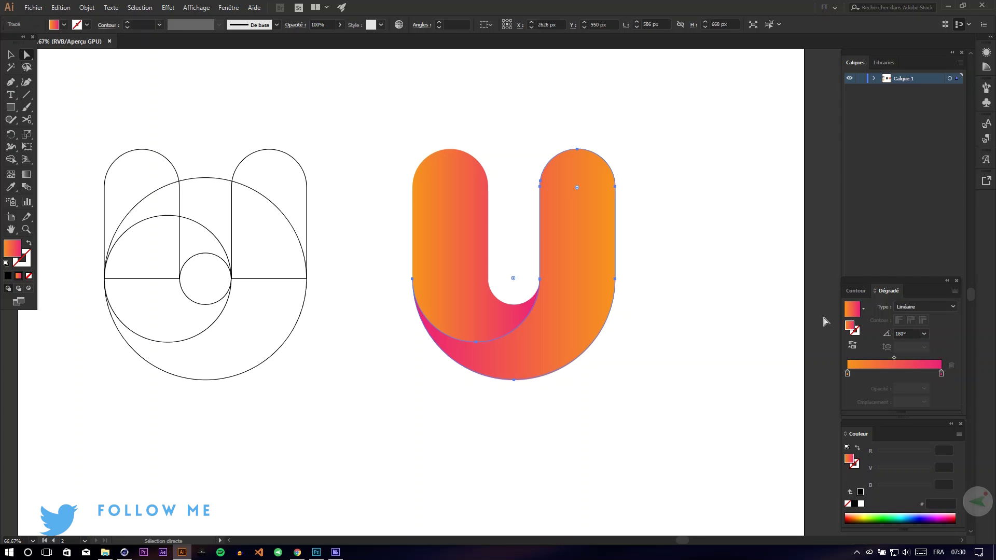
pyautogui.click(718, 308)
pyautogui.press('v')
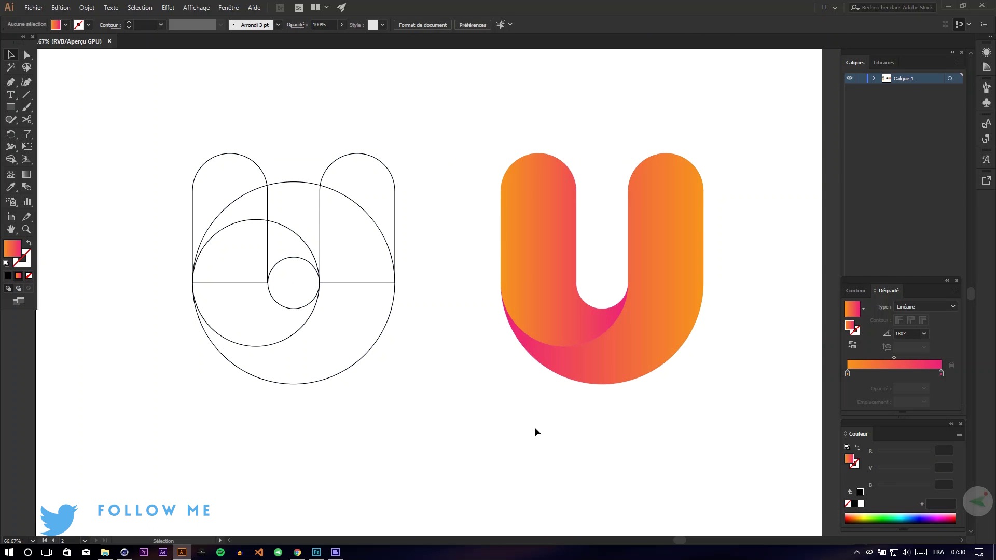
pyautogui.hotkey('ctrl', '-')
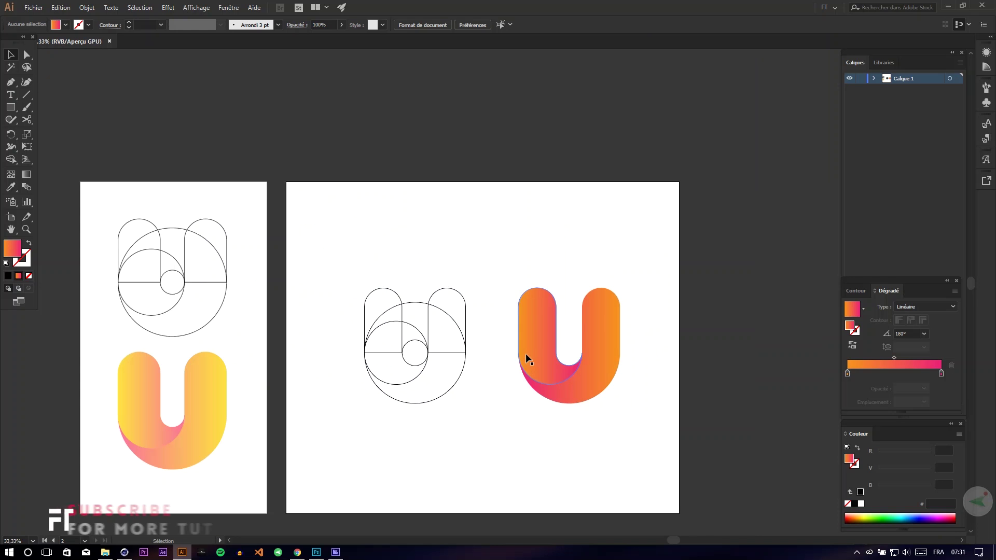
pyautogui.scroll(1, 524, 359)
pyautogui.moveTo(452, 402); pyautogui.dragTo(569, 355)
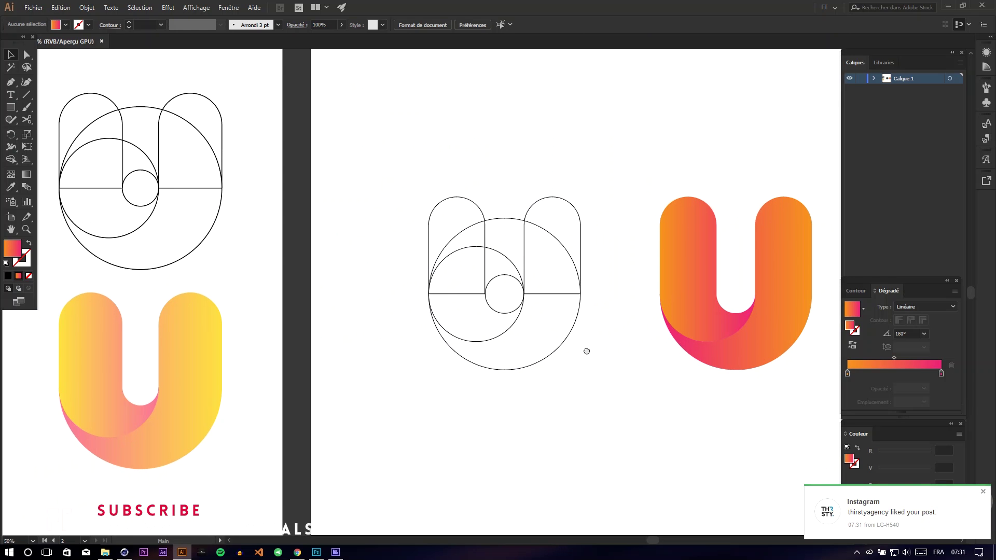